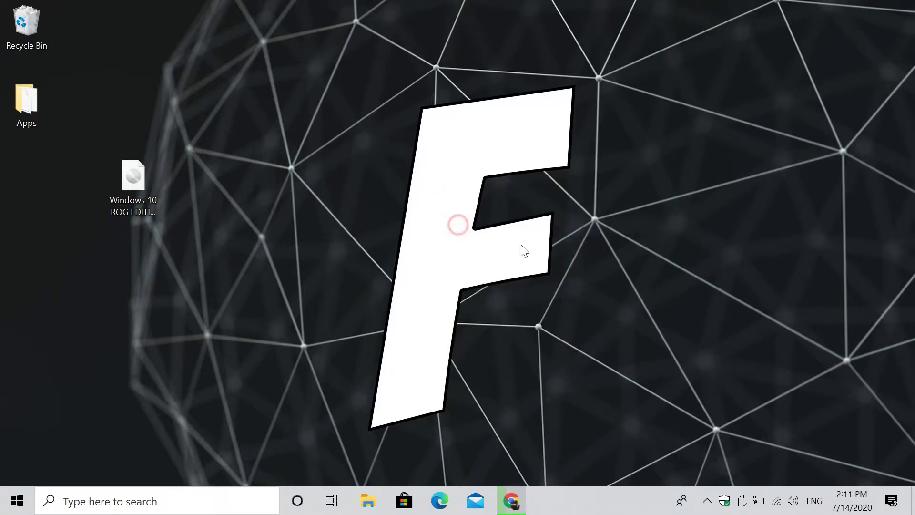
Step: Search Windows for 'vm' and launch VMware Workstation Pro
drag(499, 245, 526, 285)
drag(431, 117, 622, 336)
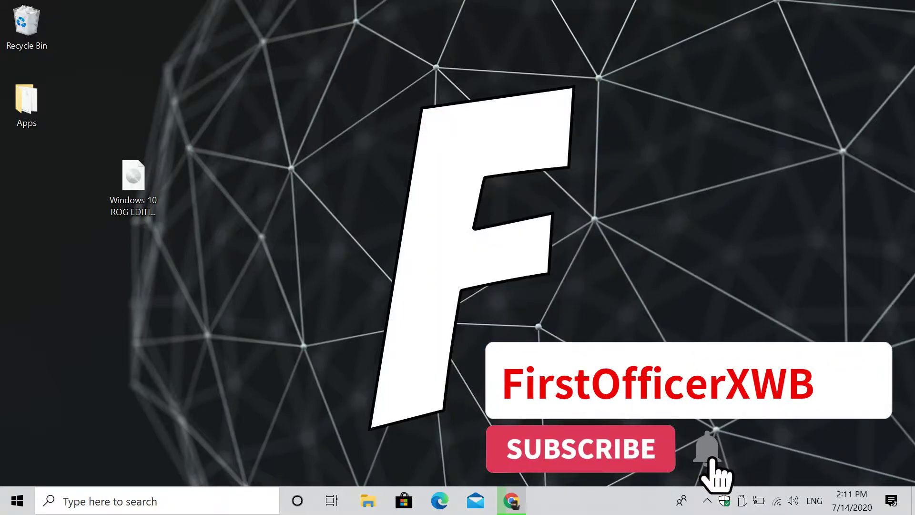
drag(422, 257, 471, 308)
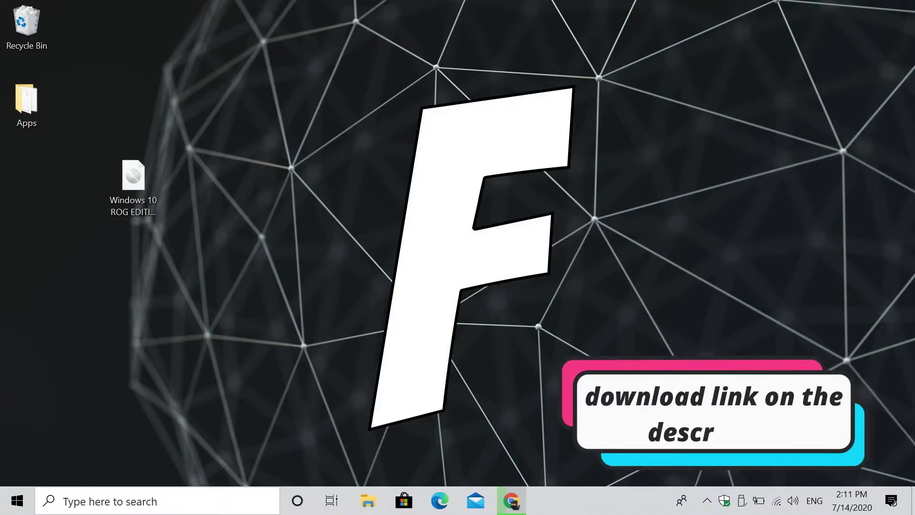
click(157, 500)
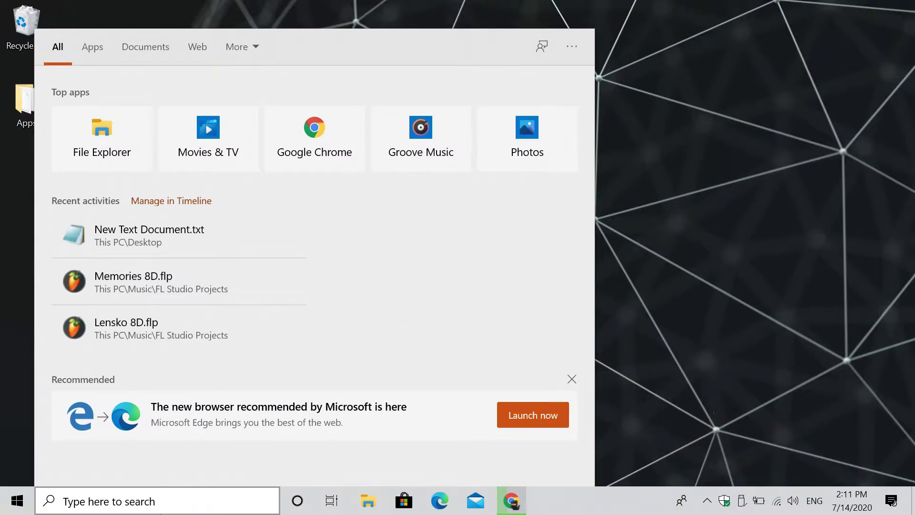
click(141, 503)
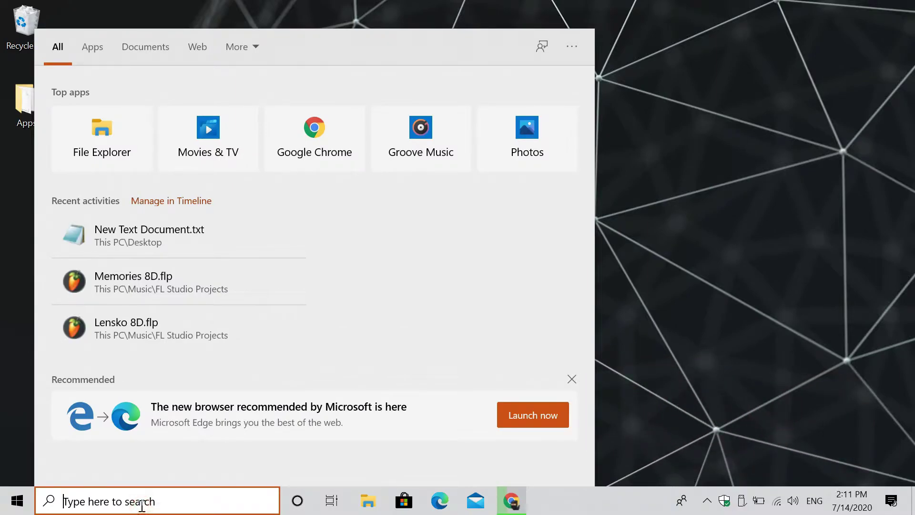
text(vm)
click(147, 108)
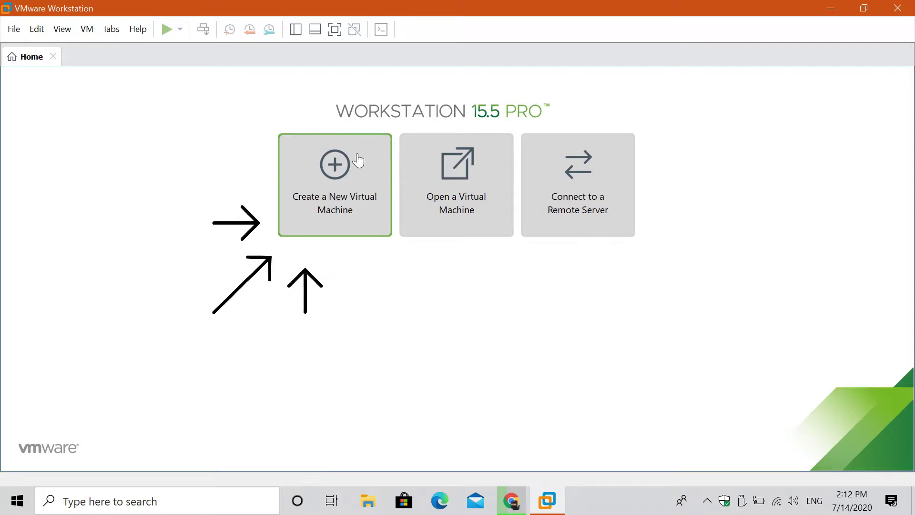
Step: Start a Typical new virtual machine installing from the Windows 10 ROG Edition ISO
click(340, 211)
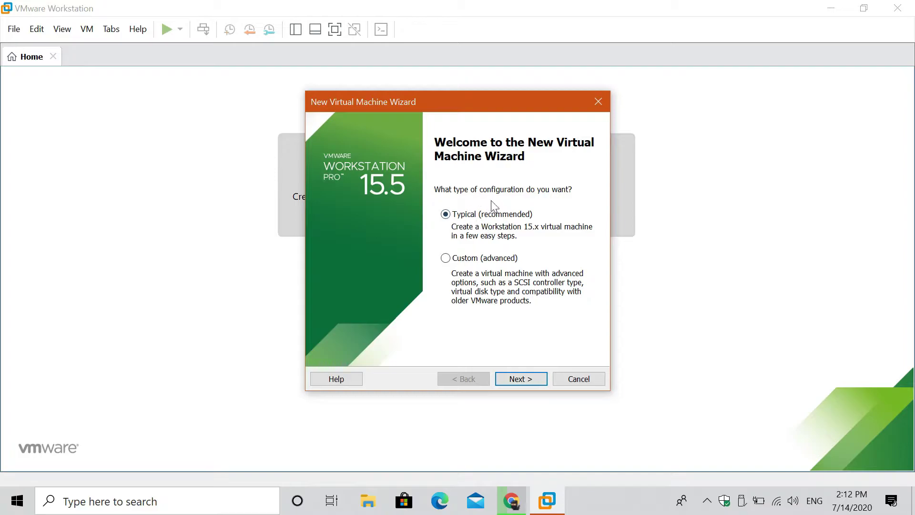
click(519, 380)
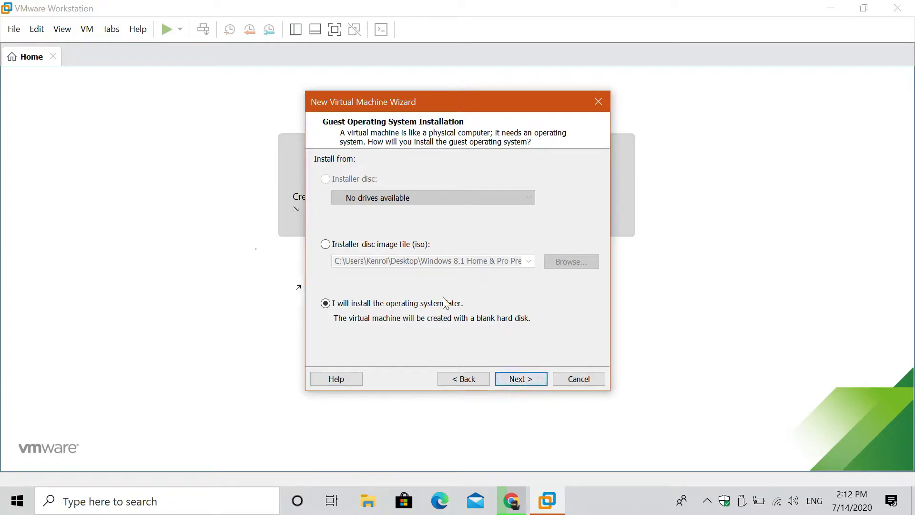
click(405, 245)
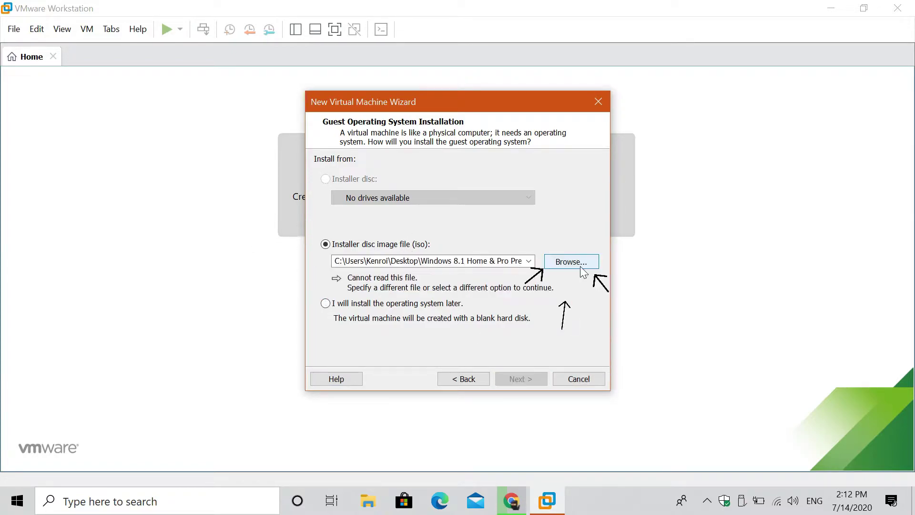
click(571, 261)
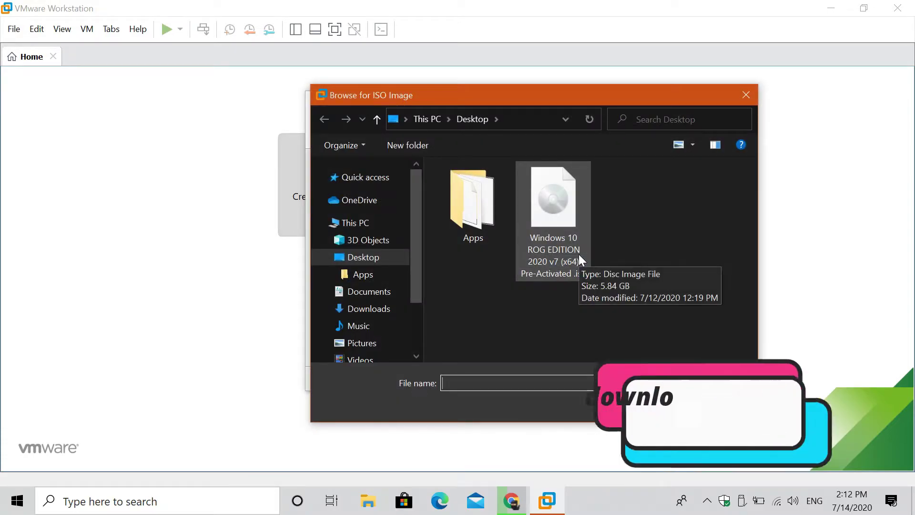
click(578, 254)
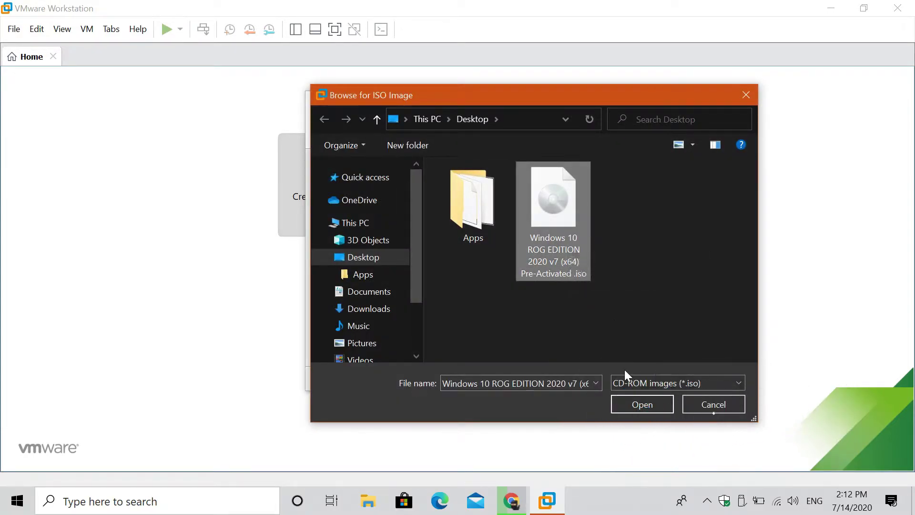
click(642, 405)
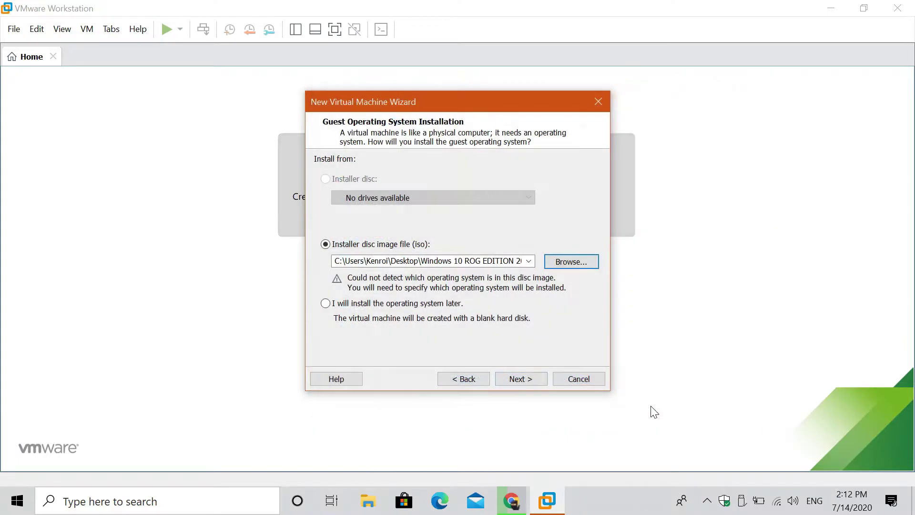
Step: Set the guest OS to Microsoft Windows, version Windows 10 x64
click(520, 379)
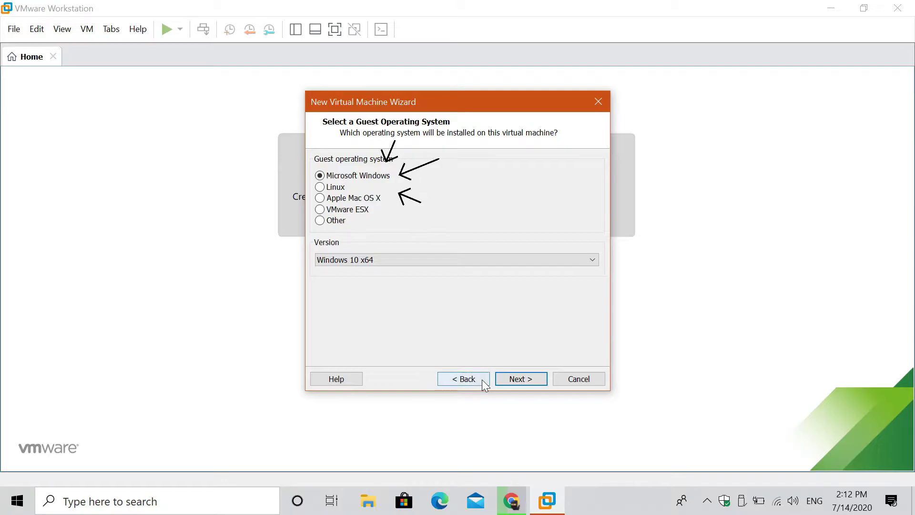
click(483, 259)
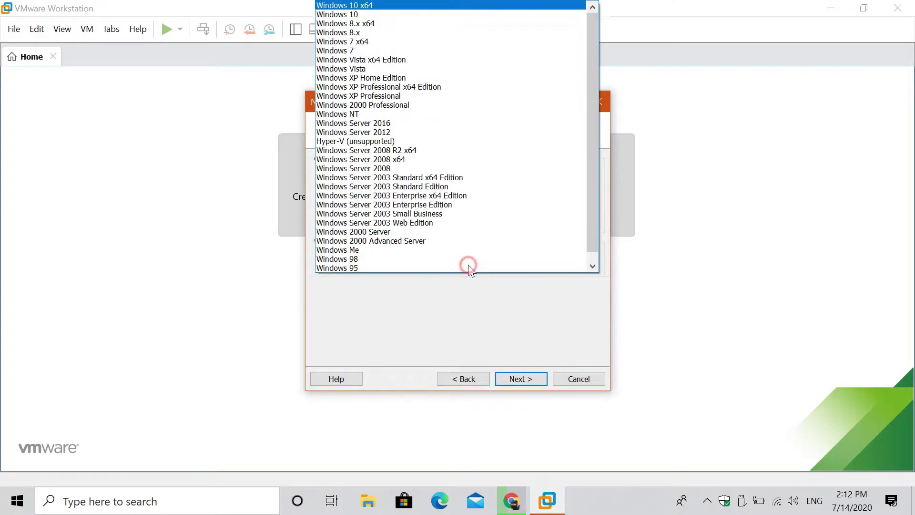
click(377, 6)
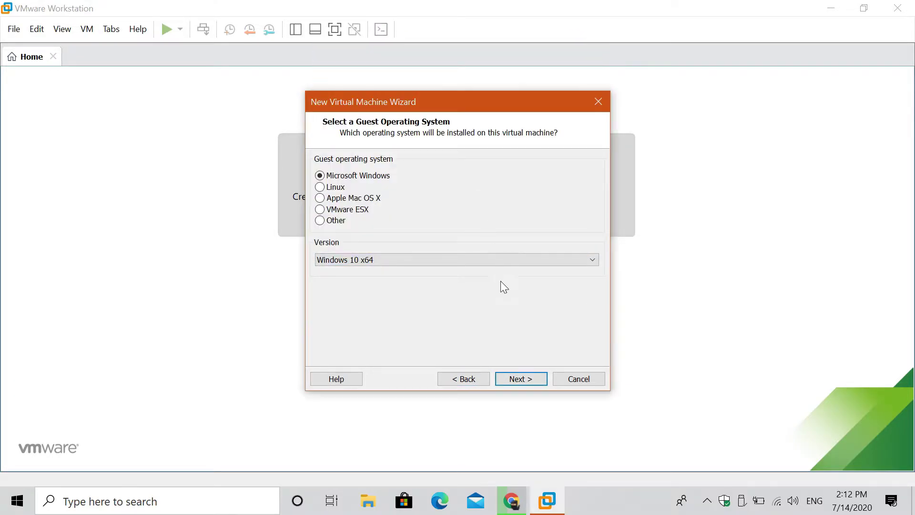
click(527, 378)
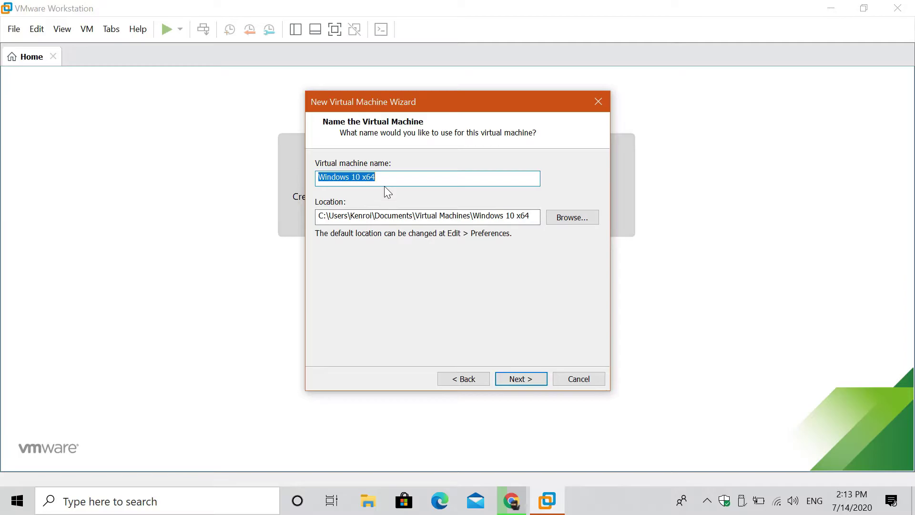
Step: Keep the default name, store the 60 GB disk as a single file, and finish
click(527, 379)
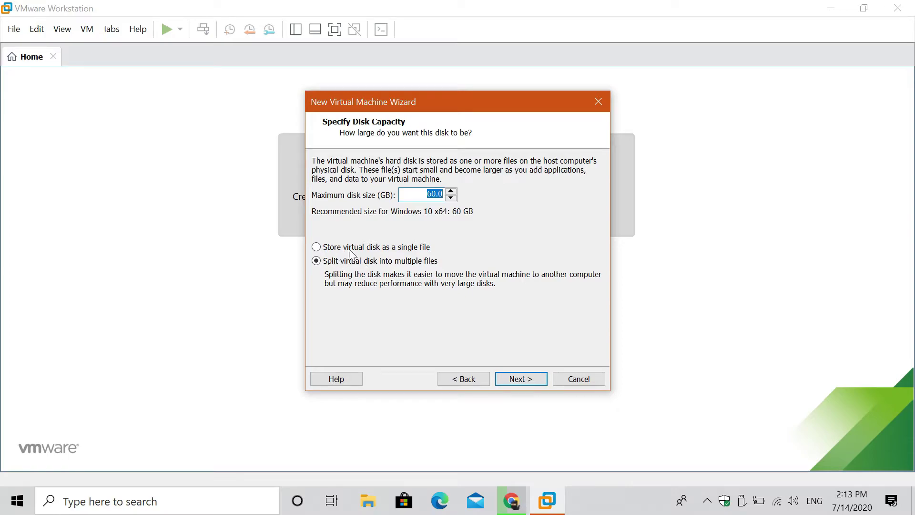
click(333, 247)
click(515, 378)
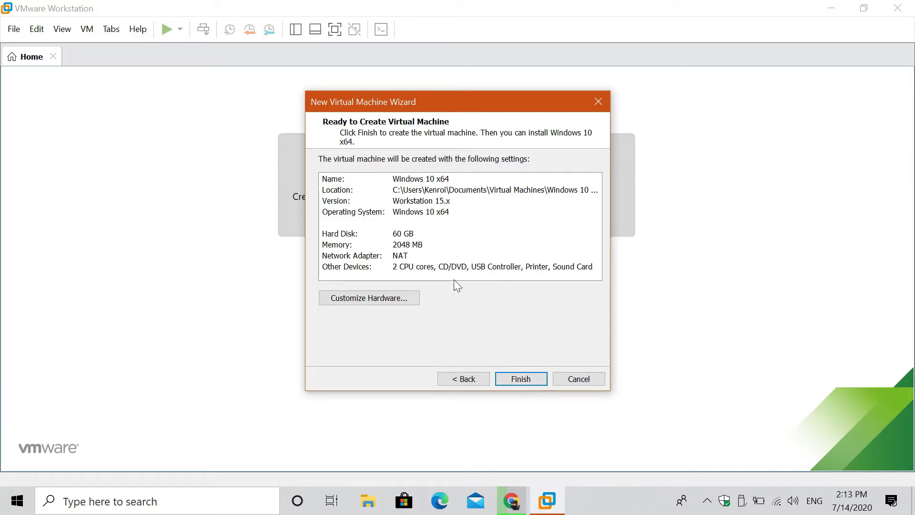
click(538, 372)
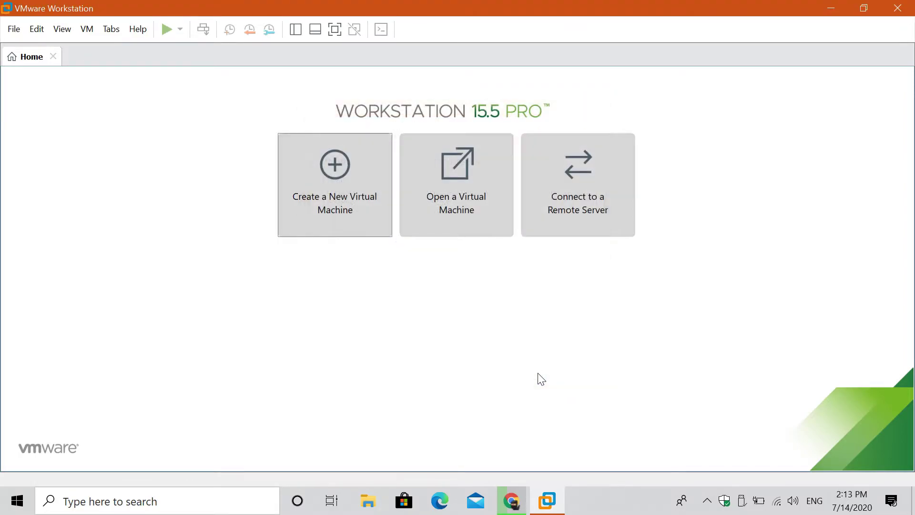
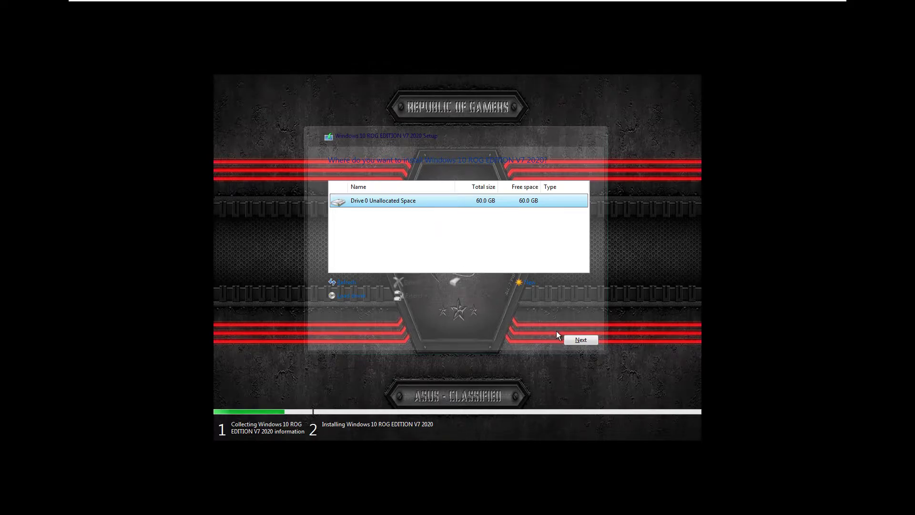
Step: Install Windows 10 ROG Edition on Drive 0's unallocated 60 GB space
click(576, 339)
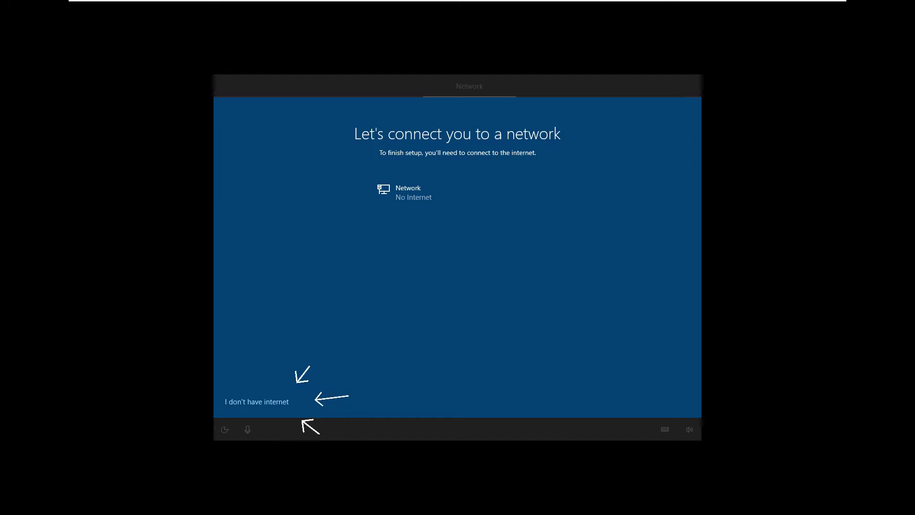
Step: Skip the internet connection and continue with the limited offline setup
click(269, 400)
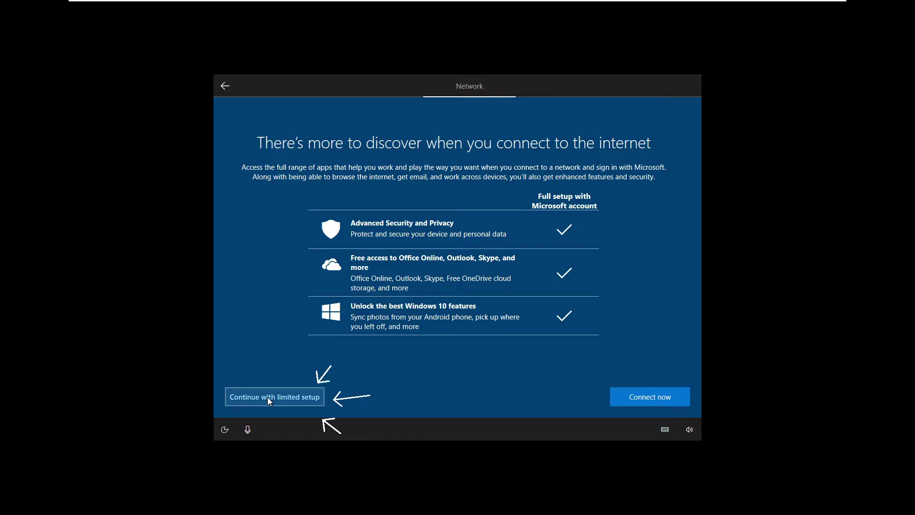
click(267, 397)
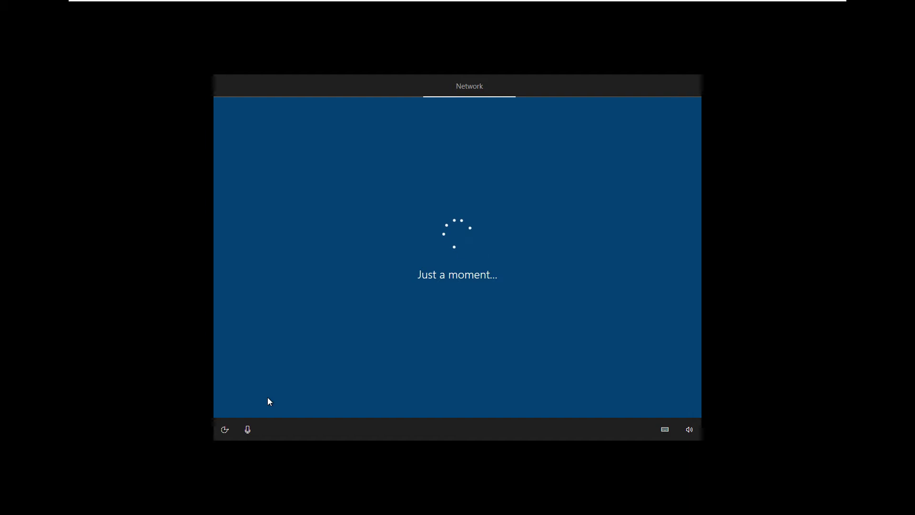
text(FirstOfficerXW)
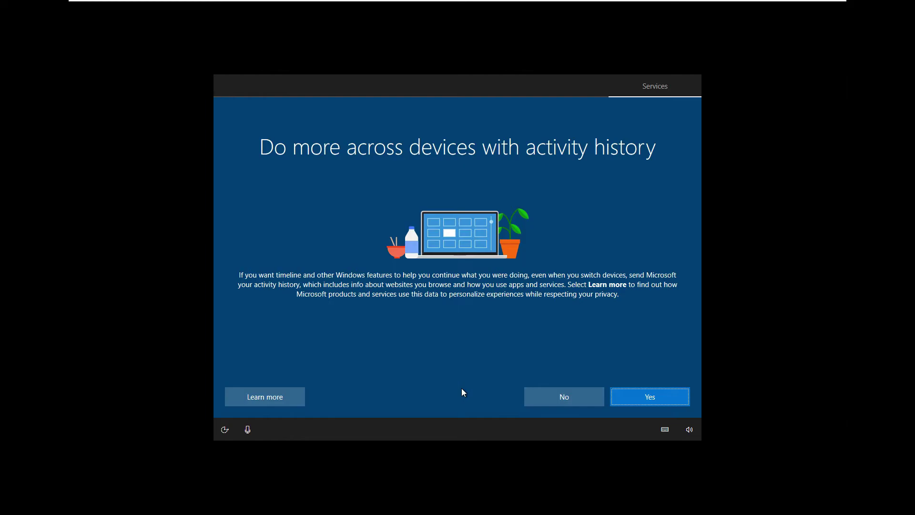
Step: Allow activity history and accept Cortana's access to personal information
click(650, 396)
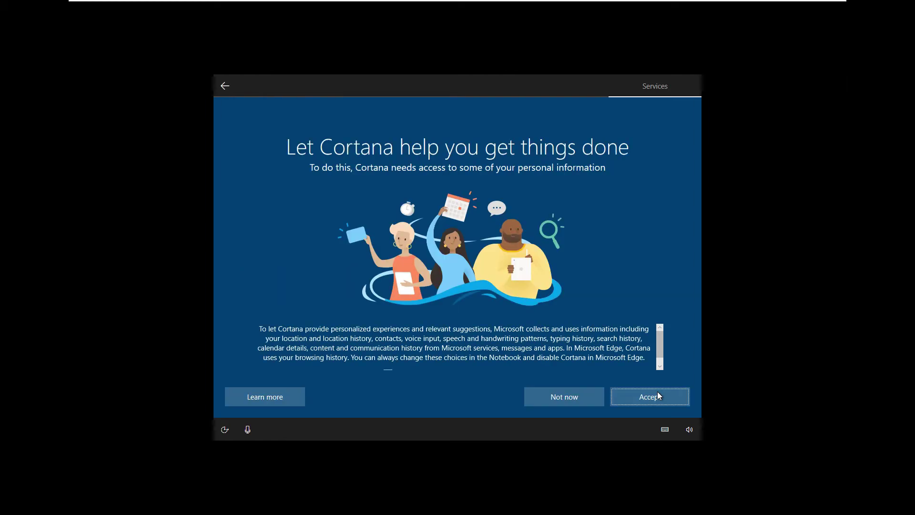
click(658, 396)
click(641, 396)
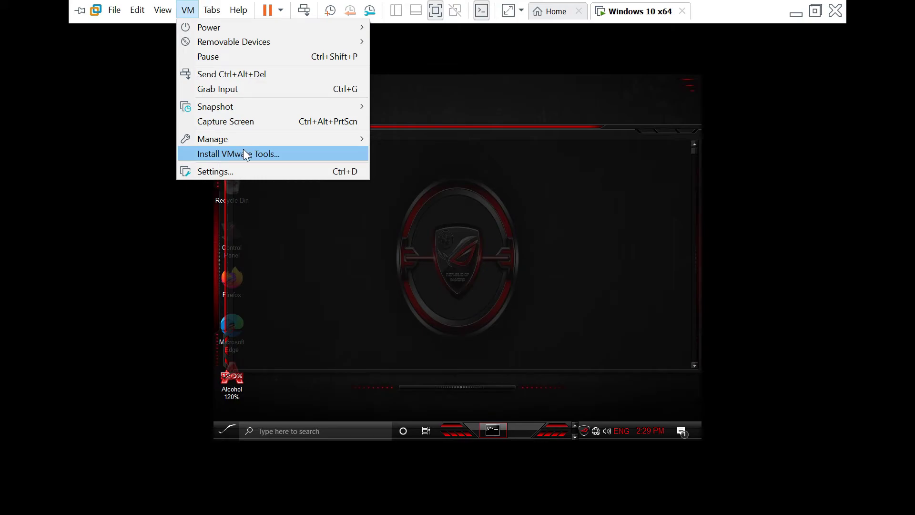
Step: Connect the VMware Tools installer disc and open DVD Drive (D:) in the guest
click(243, 153)
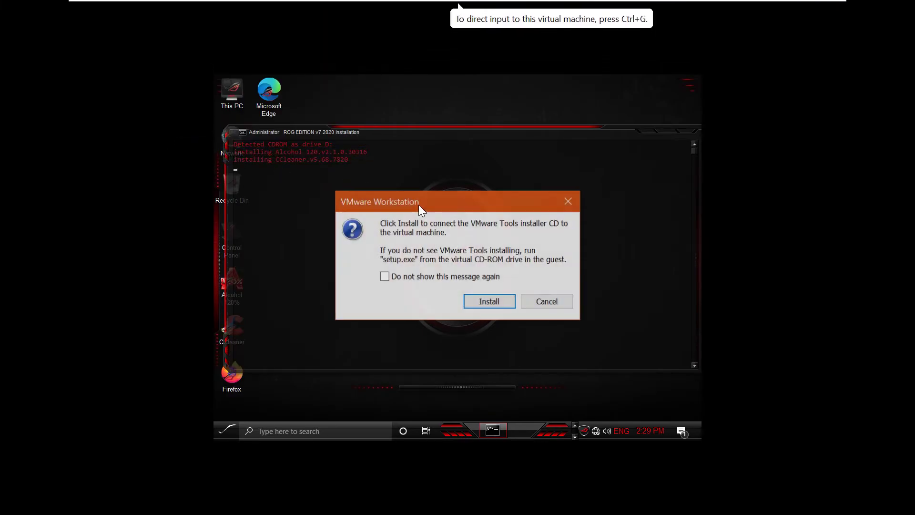
click(490, 302)
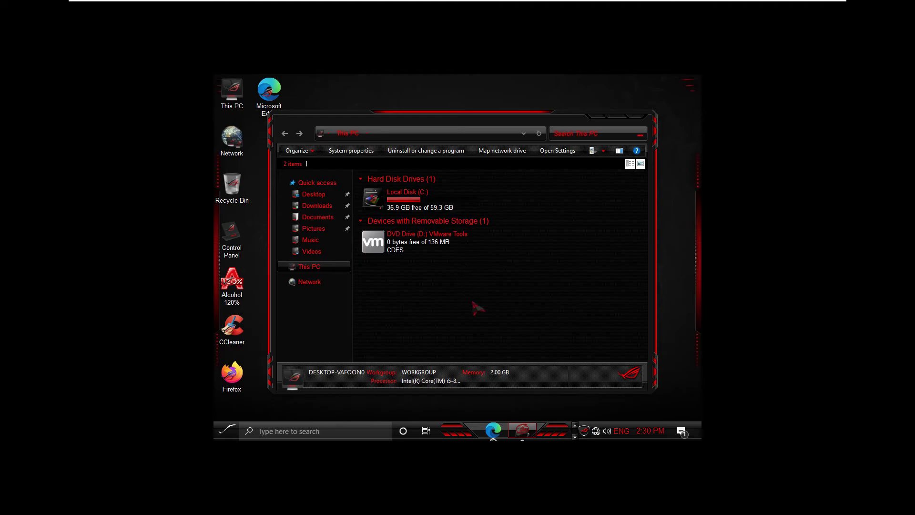
double_click(414, 238)
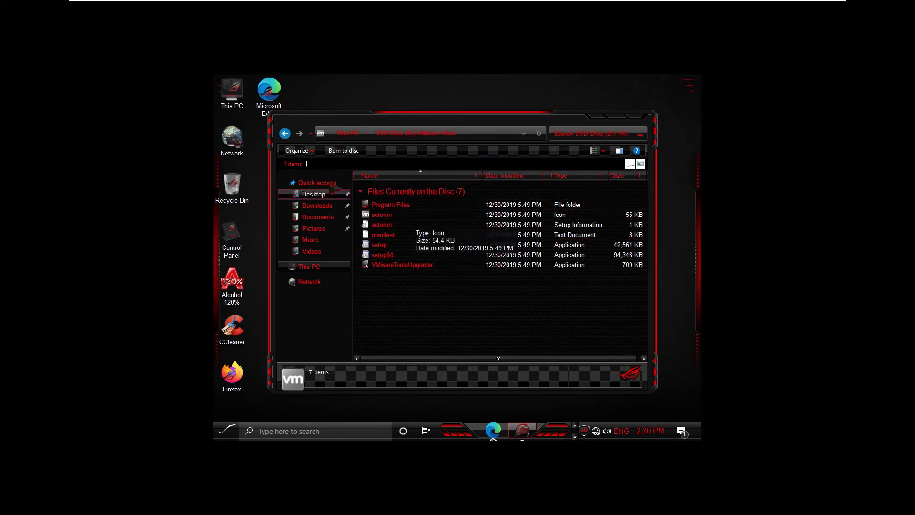
Step: Dismiss the autorun prompt and launch setup64 from the tools disc
double_click(384, 214)
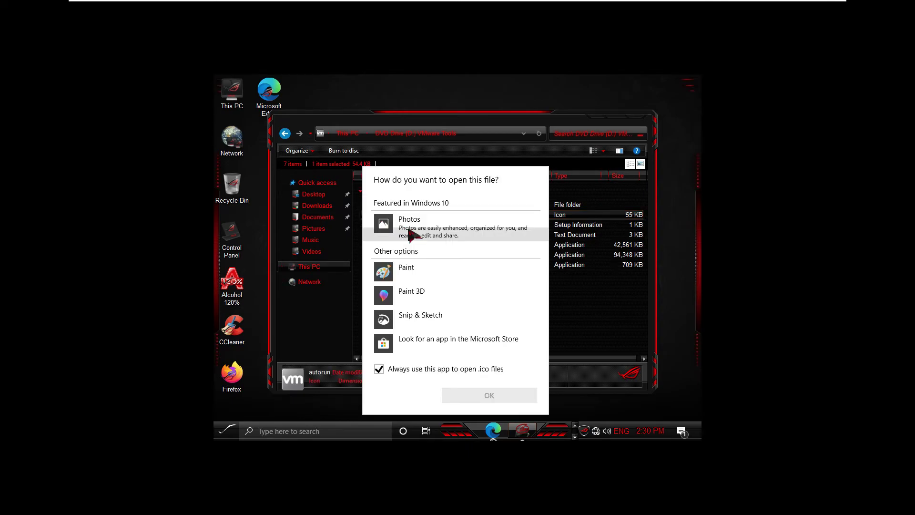
click(597, 334)
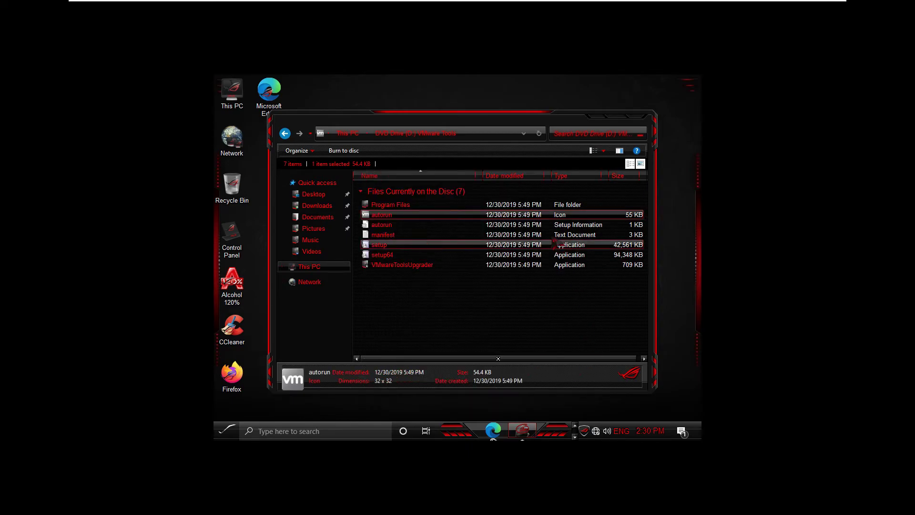
double_click(483, 254)
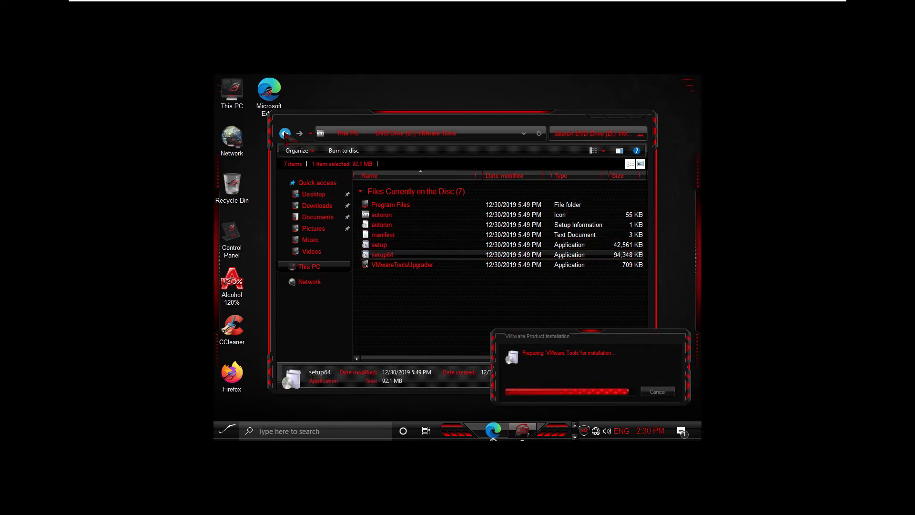
click(286, 133)
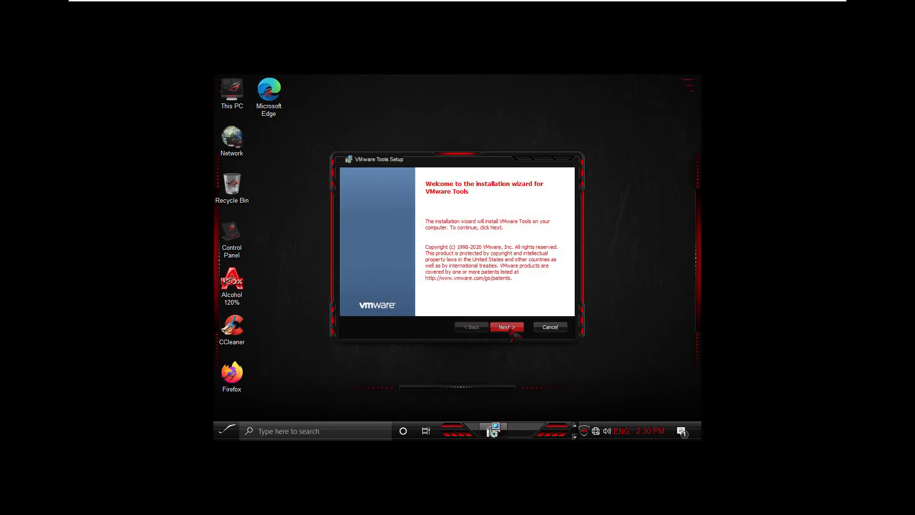
Step: Install VMware Tools with the Typical setup and decline the restart
click(507, 327)
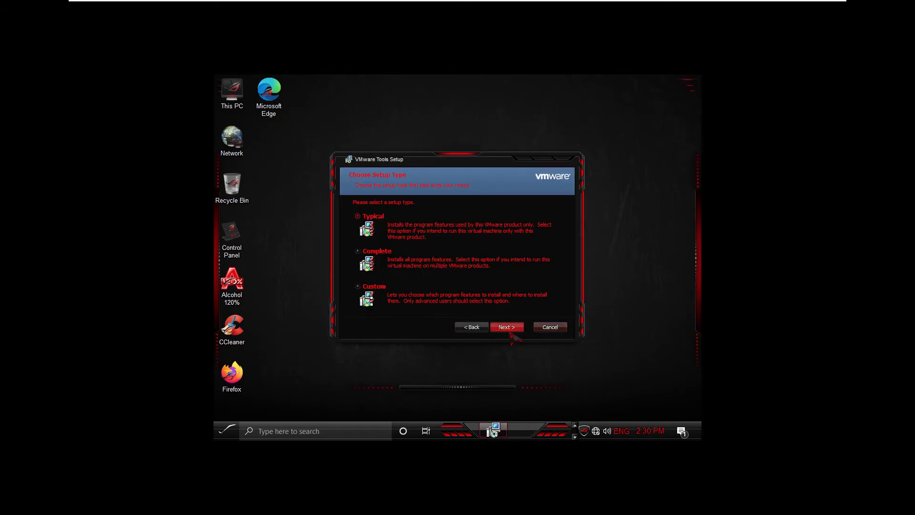
click(507, 327)
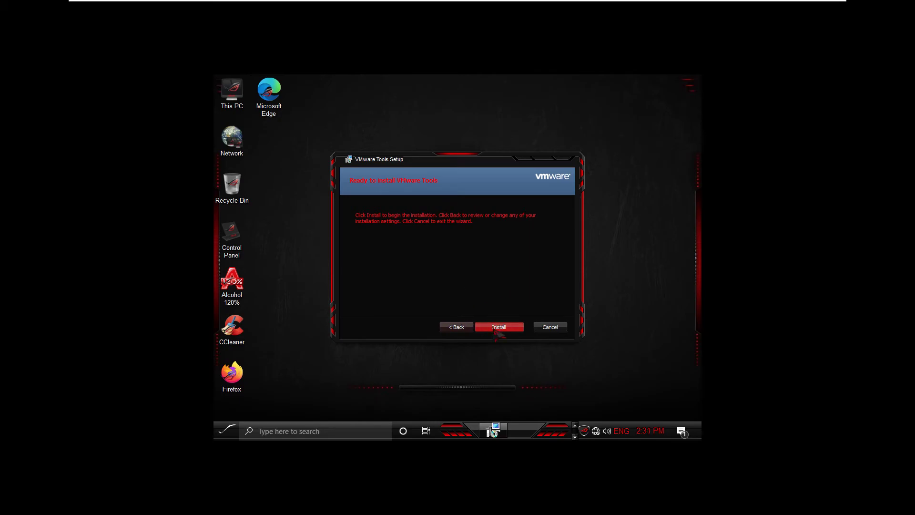
click(499, 327)
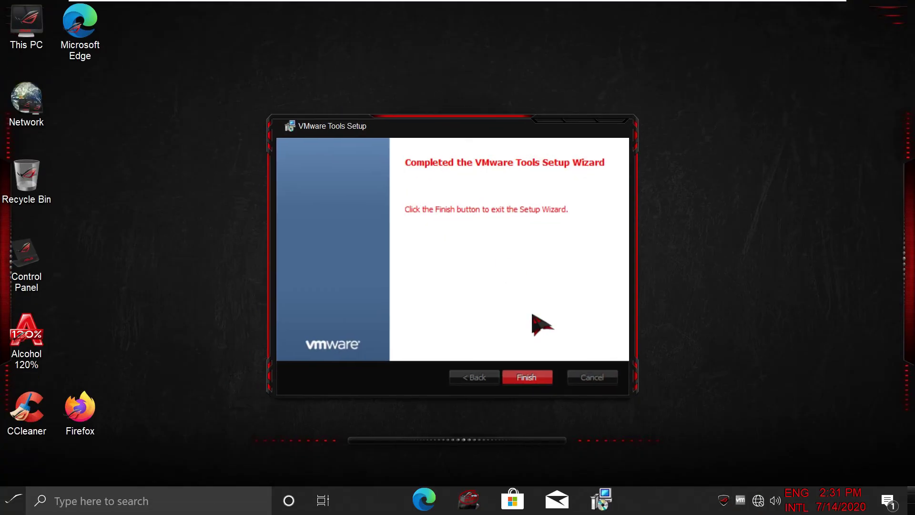
click(527, 376)
click(519, 285)
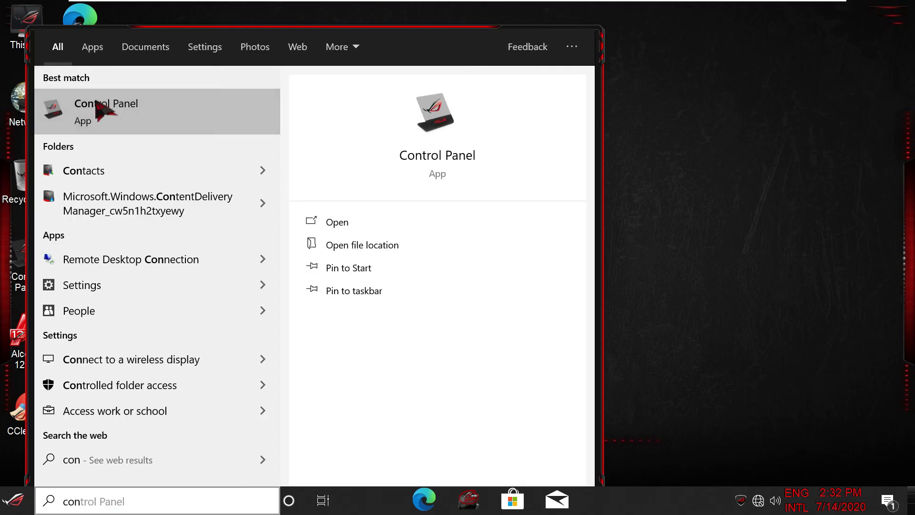
Step: Open Control Panel > System and Security > System and enlarge the window
click(89, 107)
click(321, 154)
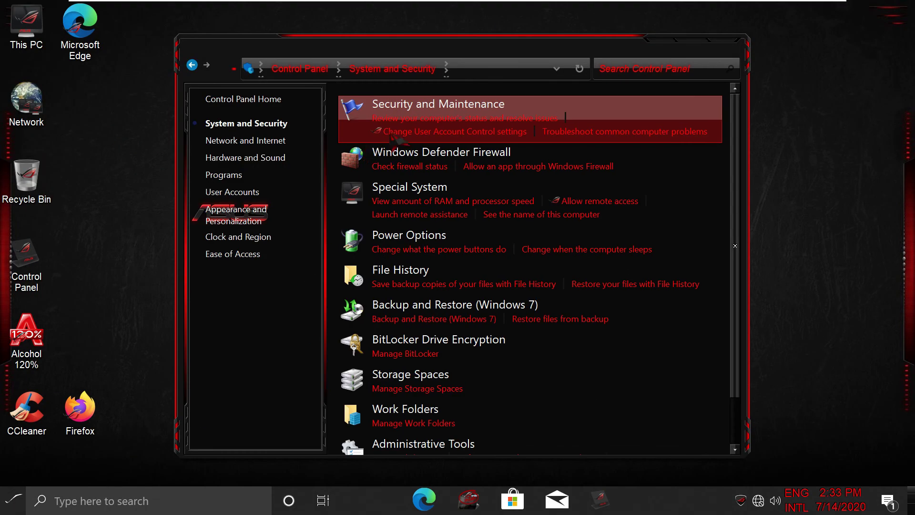
click(421, 198)
drag(179, 459, 75, 471)
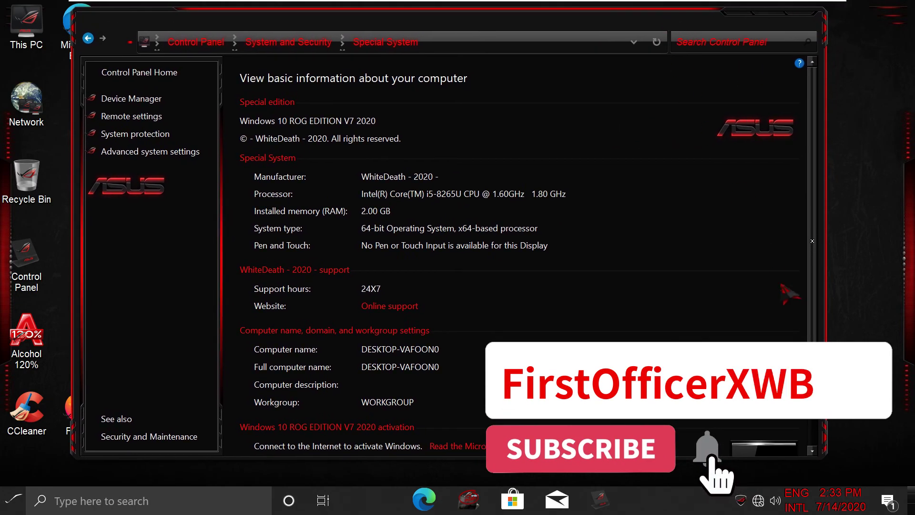
drag(822, 28, 876, 7)
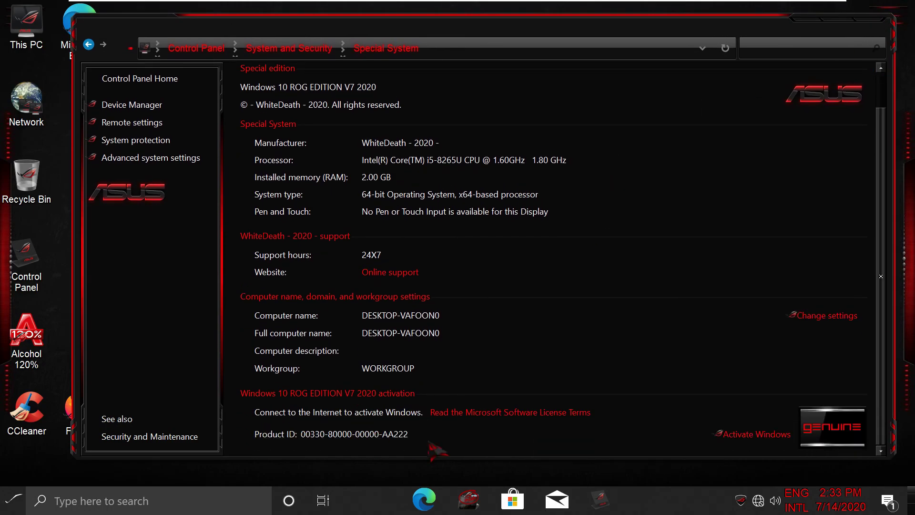
scroll(501, 287, up, 1)
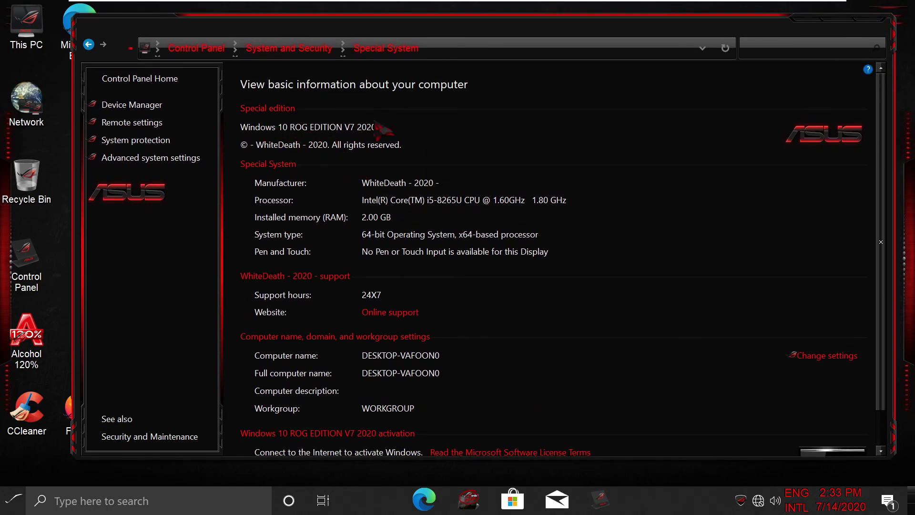